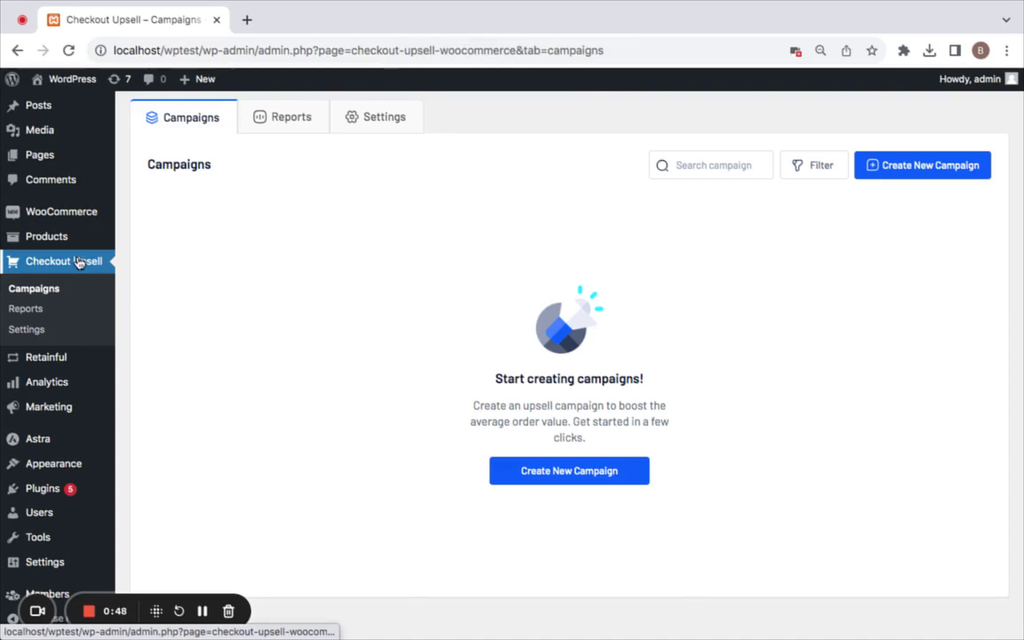
Create a new Next Order Coupons campaign named '20% OFF Next Order Coupon'.
{"action": "left_click", "coordinate": [942, 172]}
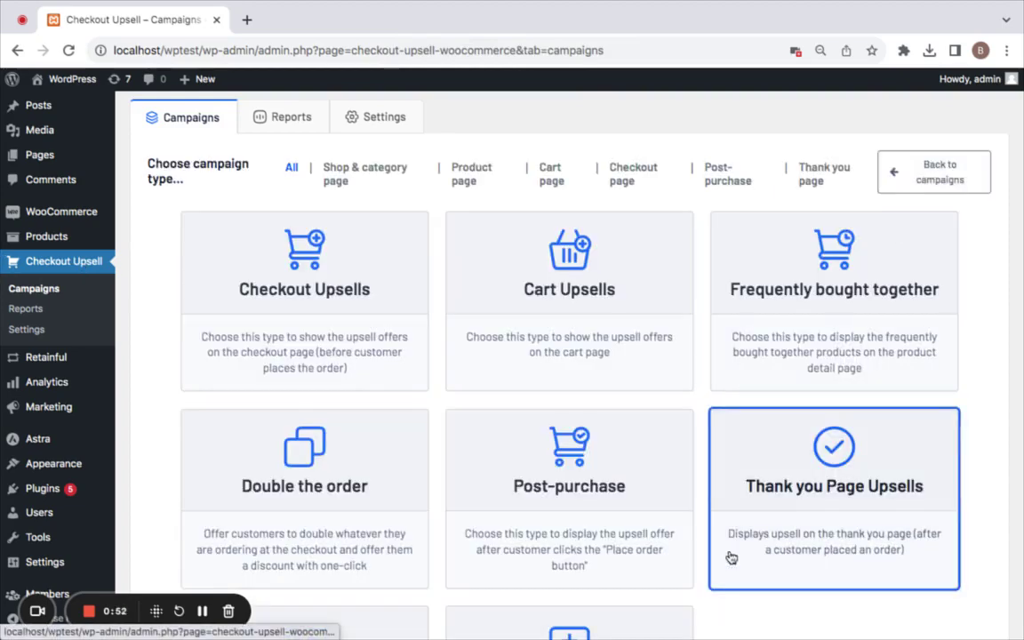
{"action": "scroll", "coordinate": [729, 558], "scroll_direction": "down", "scroll_amount": 3}
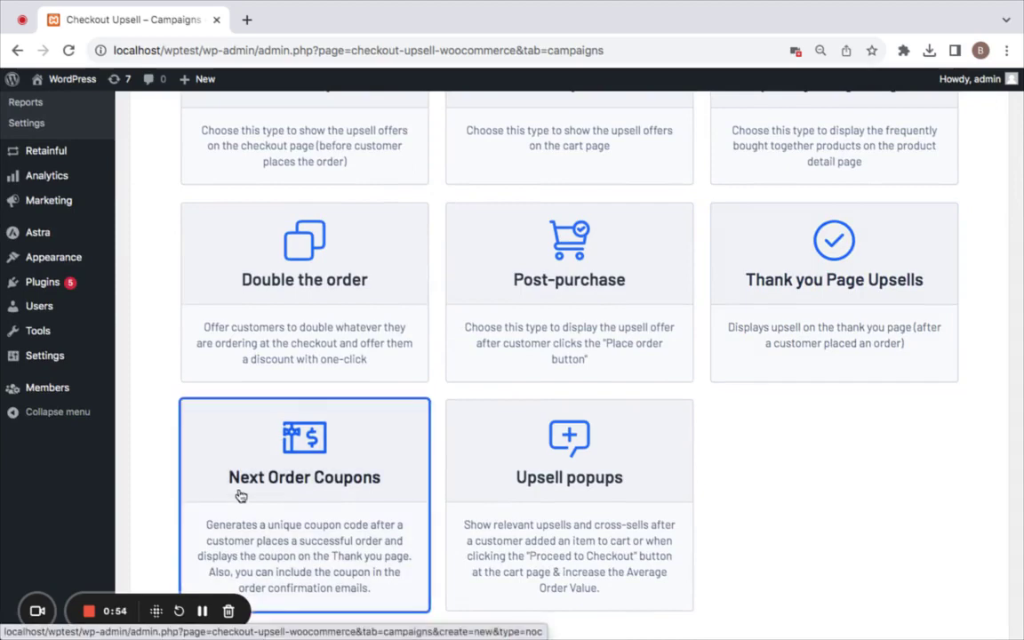
{"action": "left_click", "coordinate": [242, 495]}
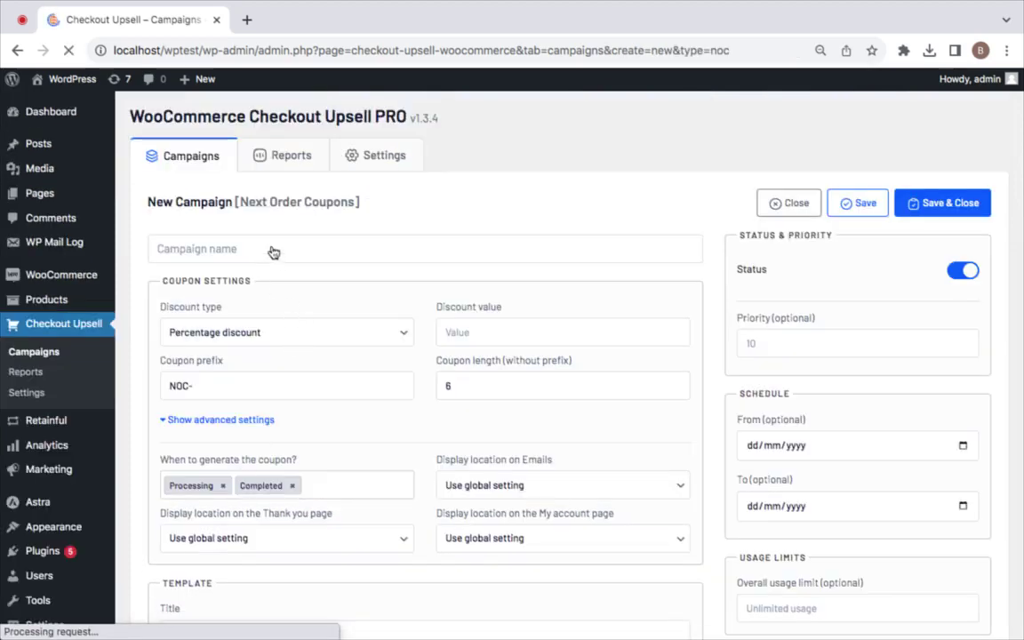
{"action": "left_click", "coordinate": [272, 248]}
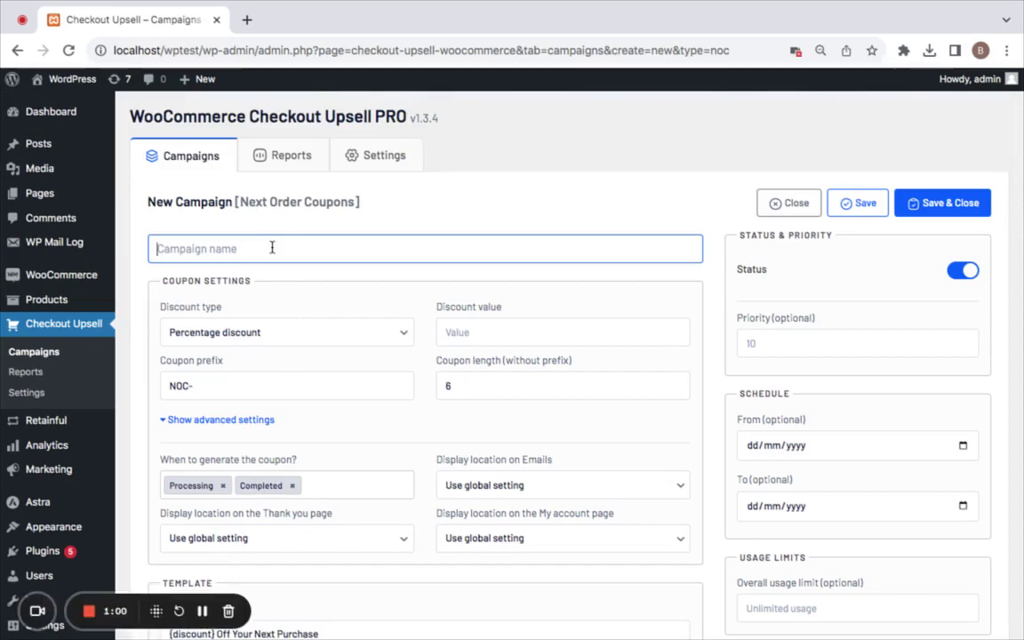
{"action": "type", "text": "20%"}
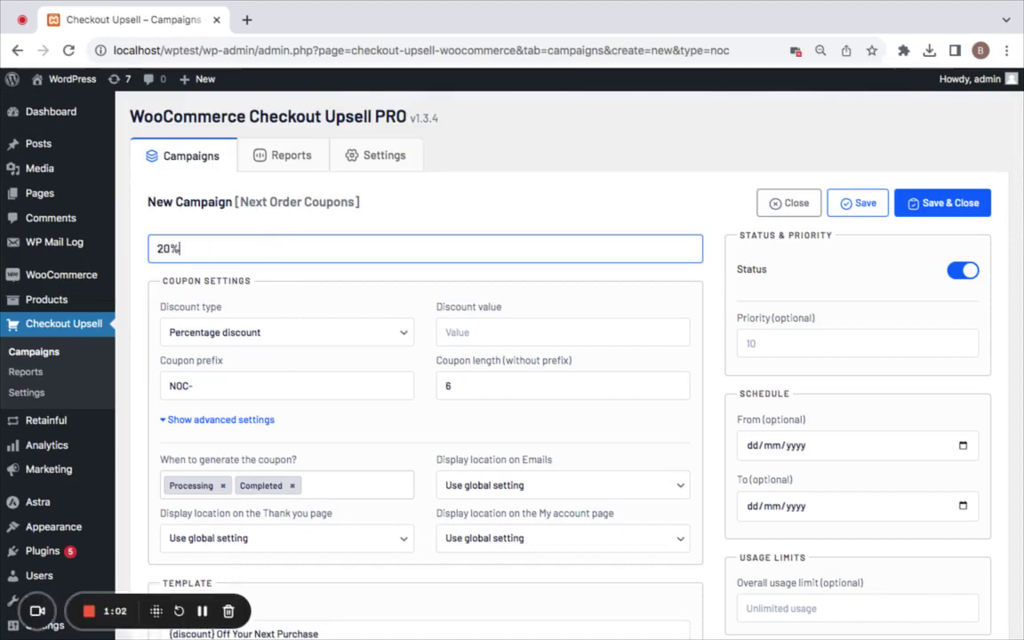
{"action": "type", "text": " OFF"}
{"action": "type", "text": " Ne"}
{"action": "type", "text": "xt Orde"}
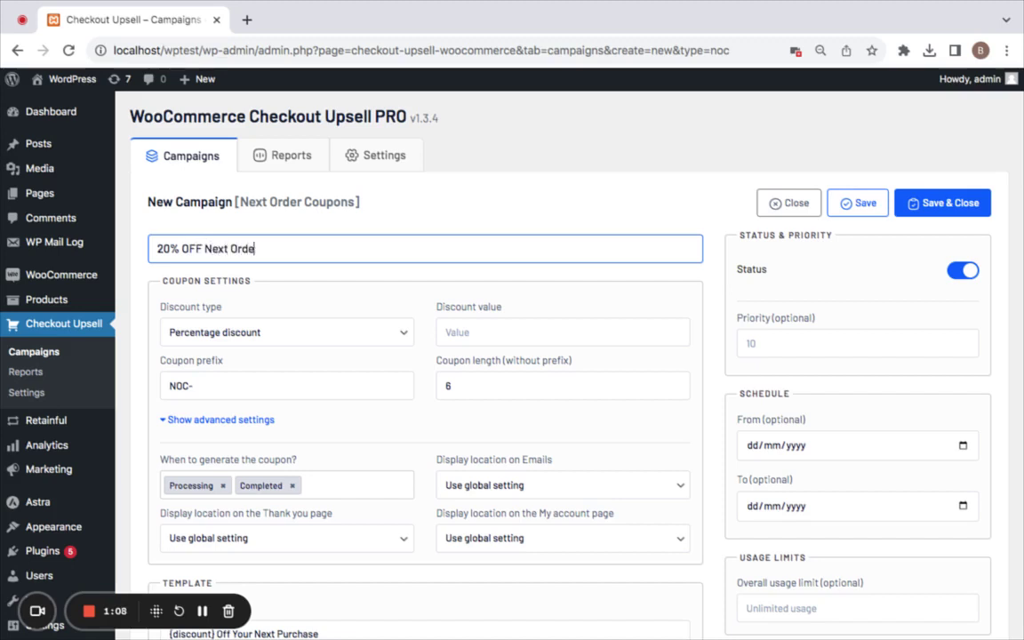
{"action": "type", "text": "r Cou"}
{"action": "type", "text": "pon"}
Set a 20 percent discount value and enable the coupon prefix and coupon length options.
{"action": "left_click", "coordinate": [484, 333]}
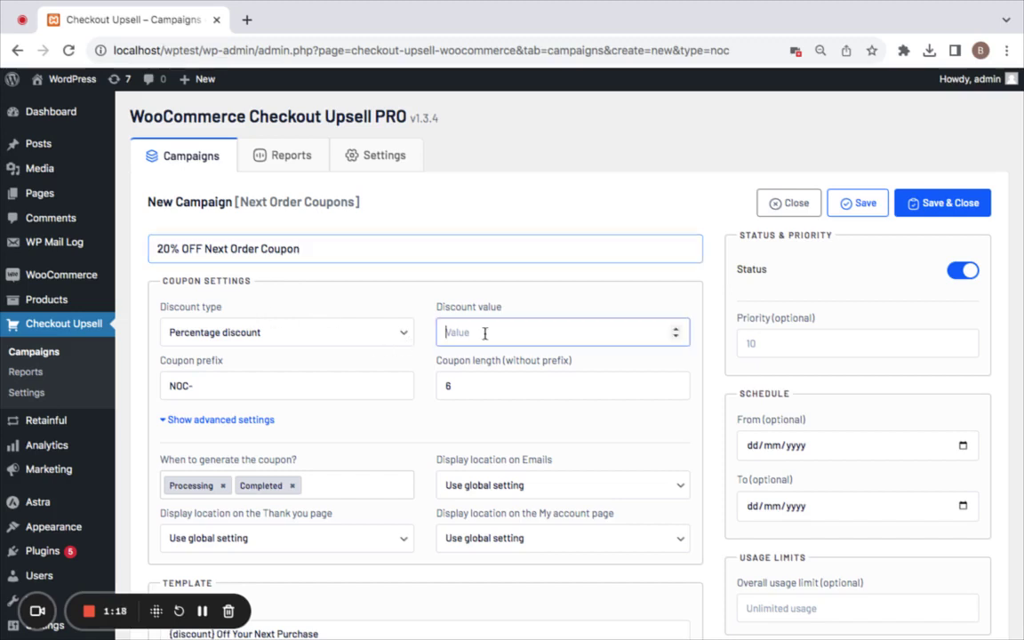
{"action": "type", "text": "20"}
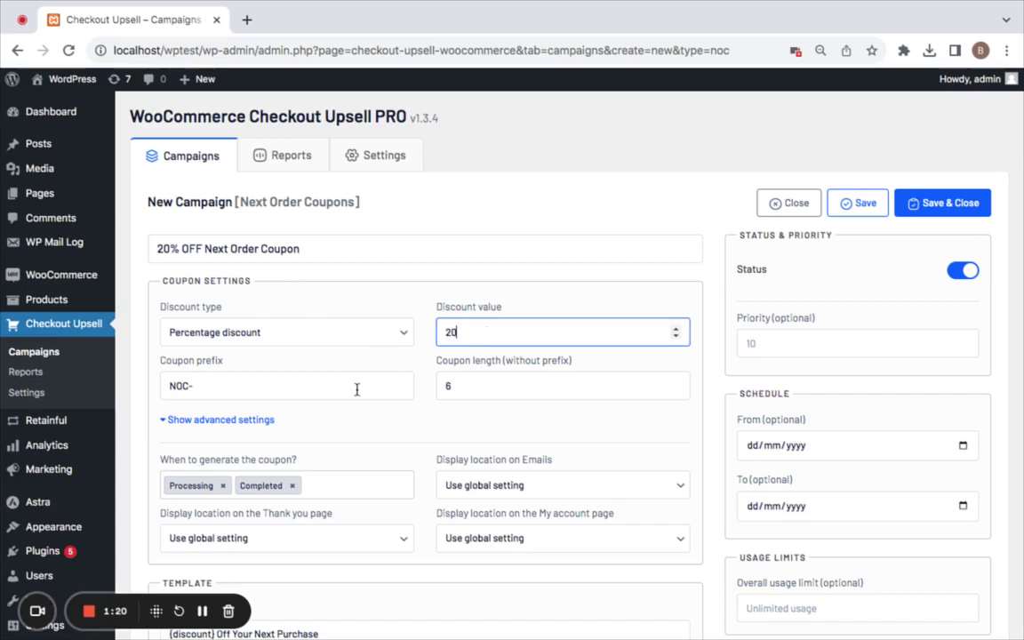
{"action": "left_click", "coordinate": [357, 390]}
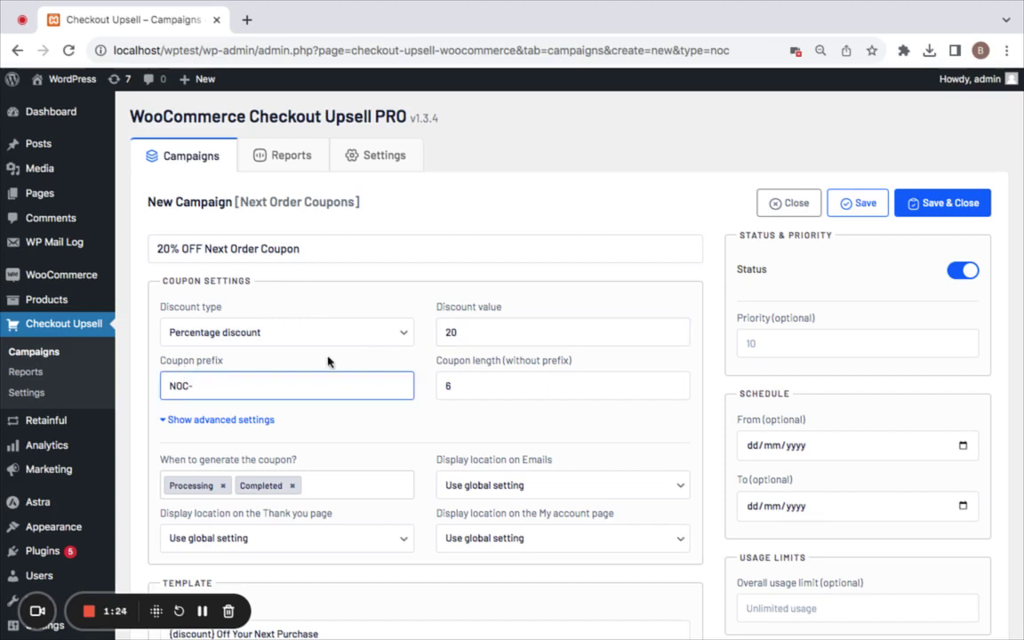
{"action": "left_click", "coordinate": [467, 385]}
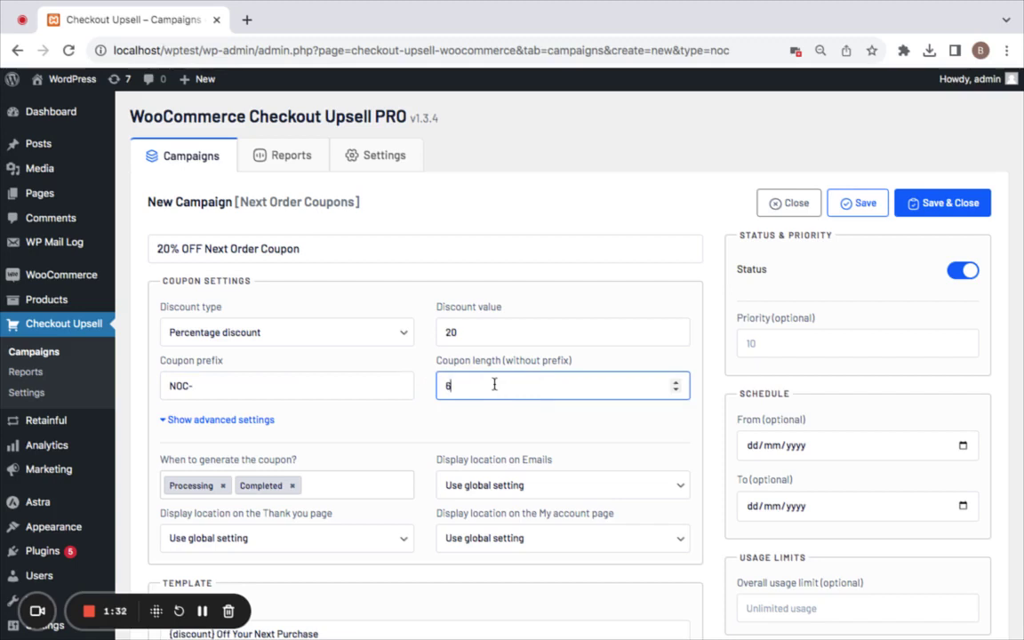
Show the advanced coupon settings and scroll through them.
{"action": "left_click", "coordinate": [265, 420]}
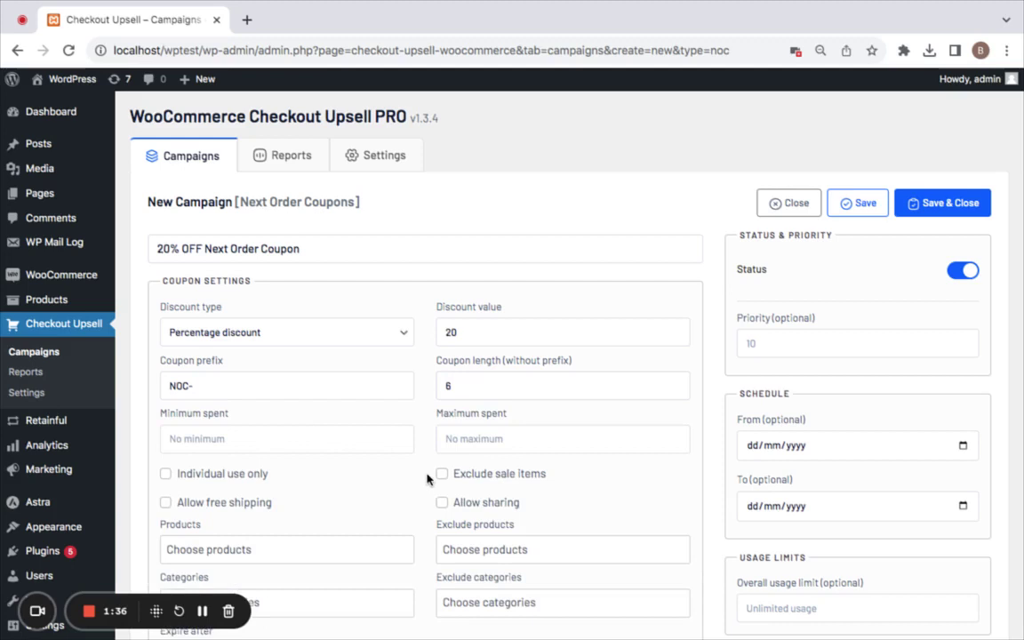
{"action": "scroll", "coordinate": [388, 436], "scroll_direction": "down", "scroll_amount": 2}
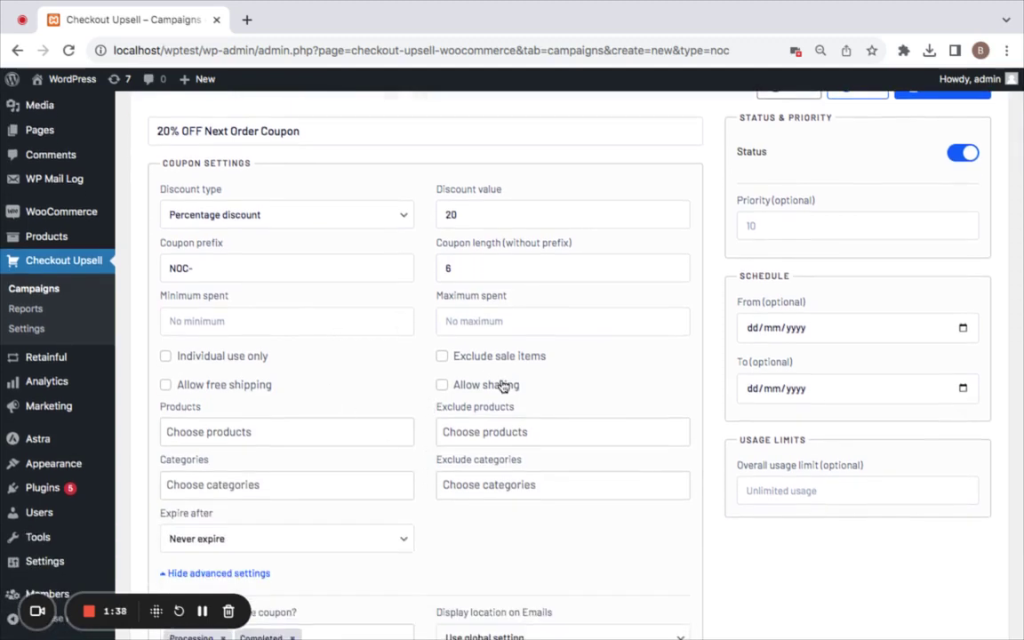
{"action": "mouse_move", "coordinate": [562, 438]}
{"action": "scroll", "coordinate": [529, 307], "scroll_direction": "down", "scroll_amount": 1}
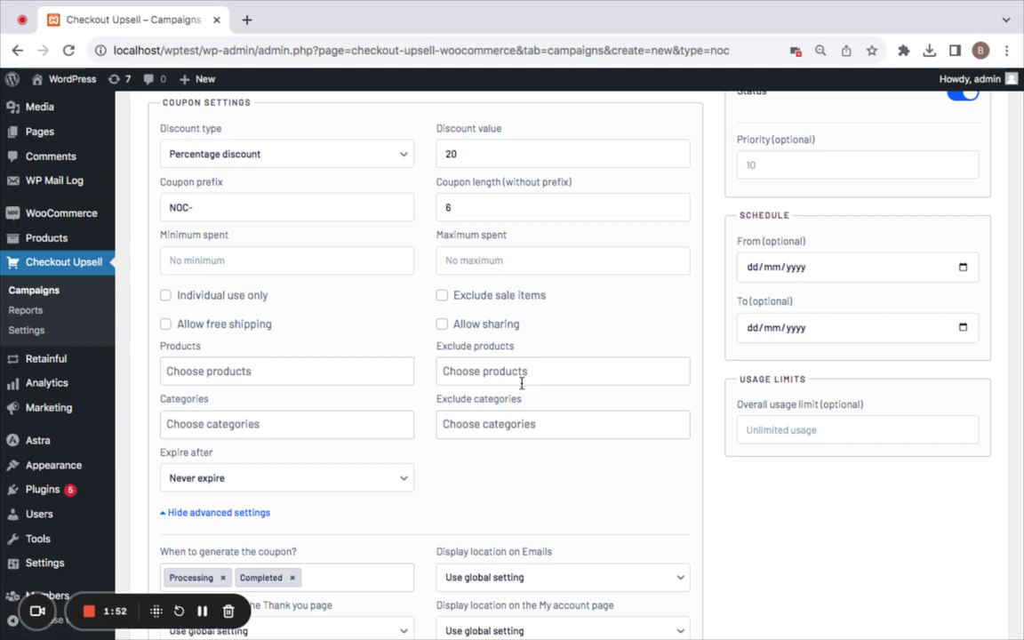
Hide the advanced settings and add On hold to the coupon-triggering order statuses.
{"action": "scroll", "coordinate": [350, 414], "scroll_direction": "down", "scroll_amount": 1}
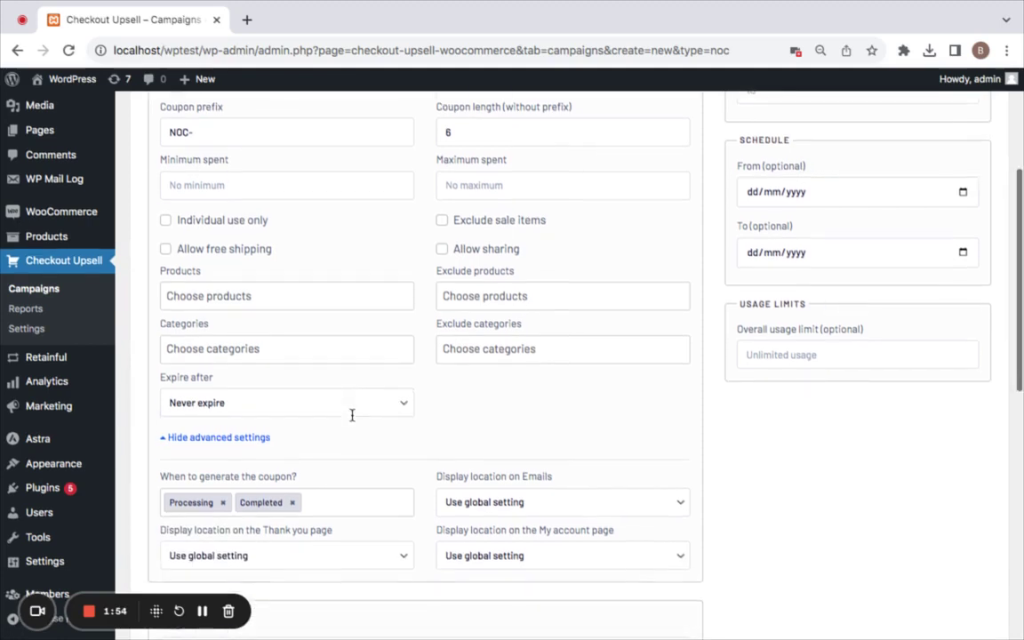
{"action": "left_click", "coordinate": [232, 439]}
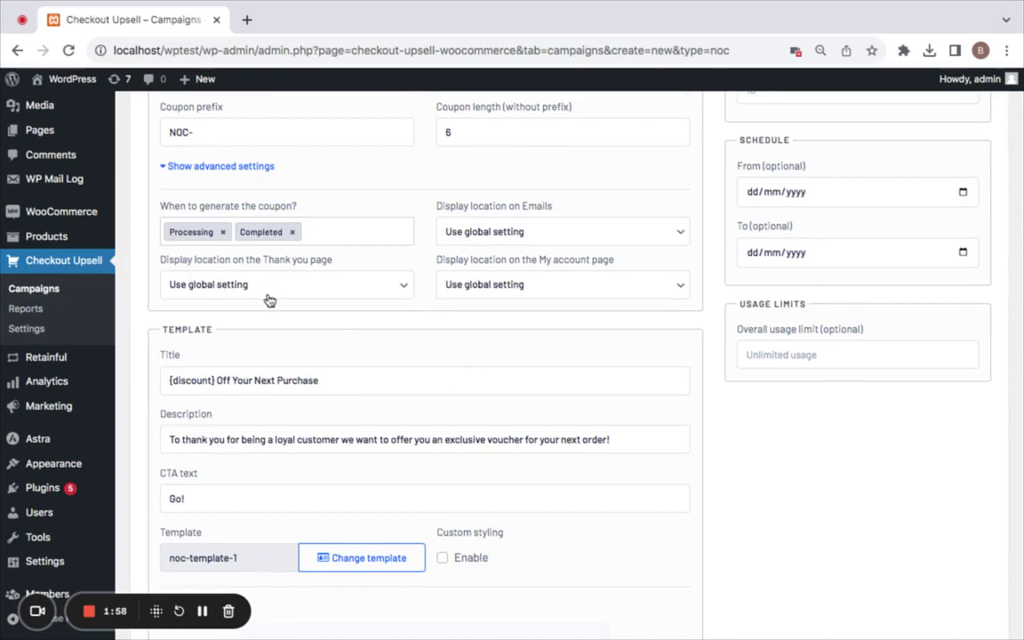
{"action": "scroll", "coordinate": [270, 300], "scroll_direction": "up", "scroll_amount": 1}
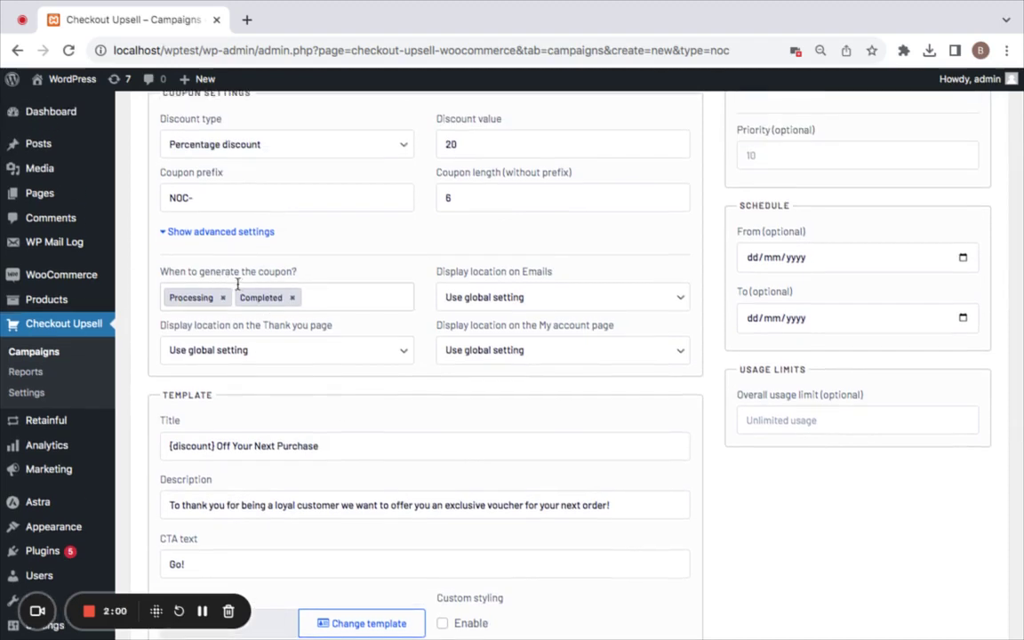
{"action": "left_click", "coordinate": [331, 298]}
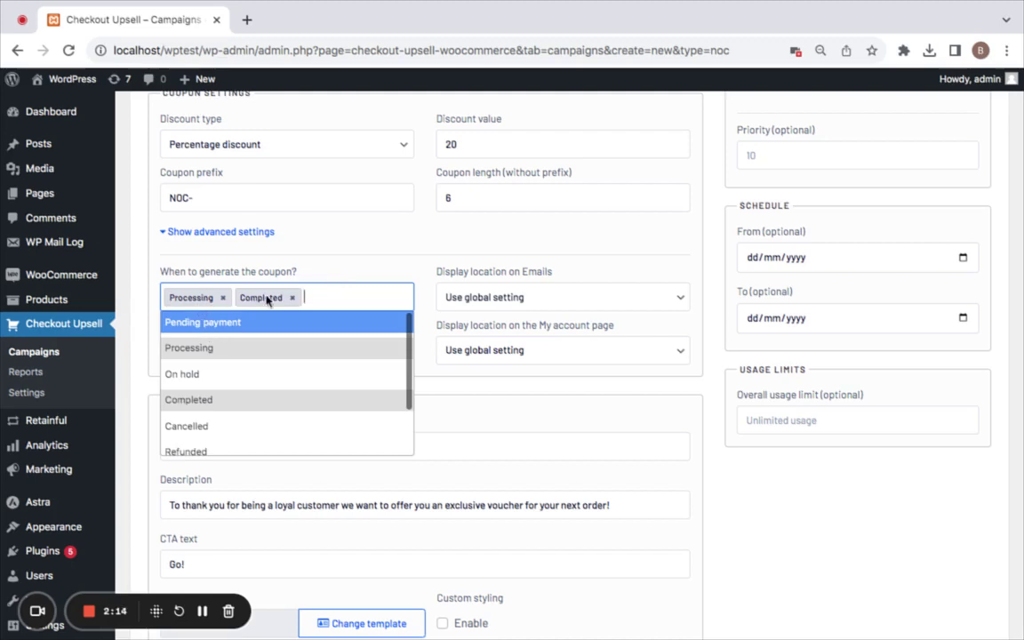
{"action": "left_click", "coordinate": [267, 375]}
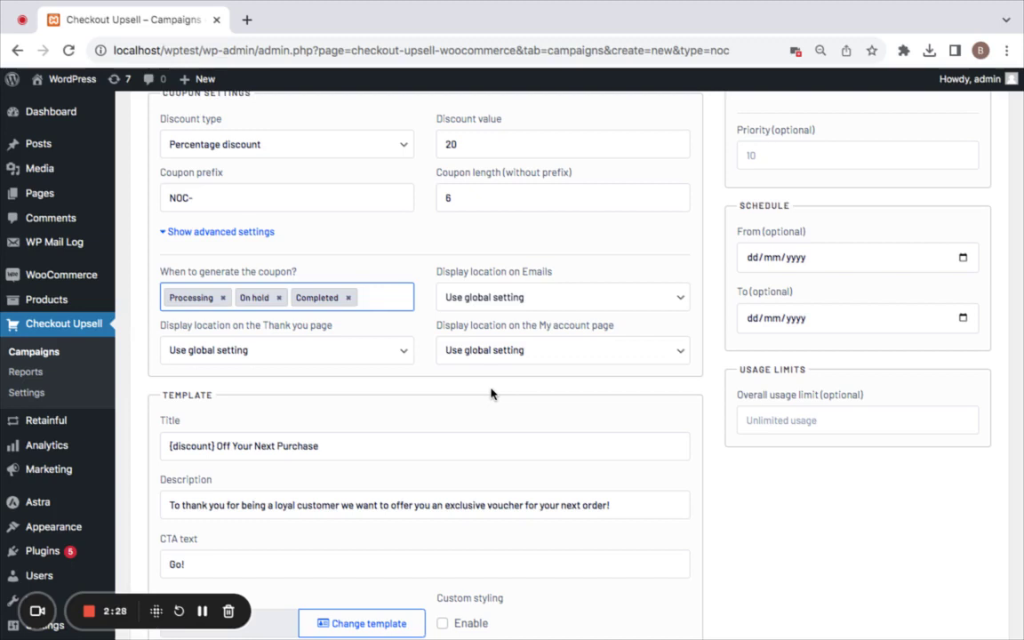
{"action": "scroll", "coordinate": [412, 413], "scroll_direction": "down", "scroll_amount": 2}
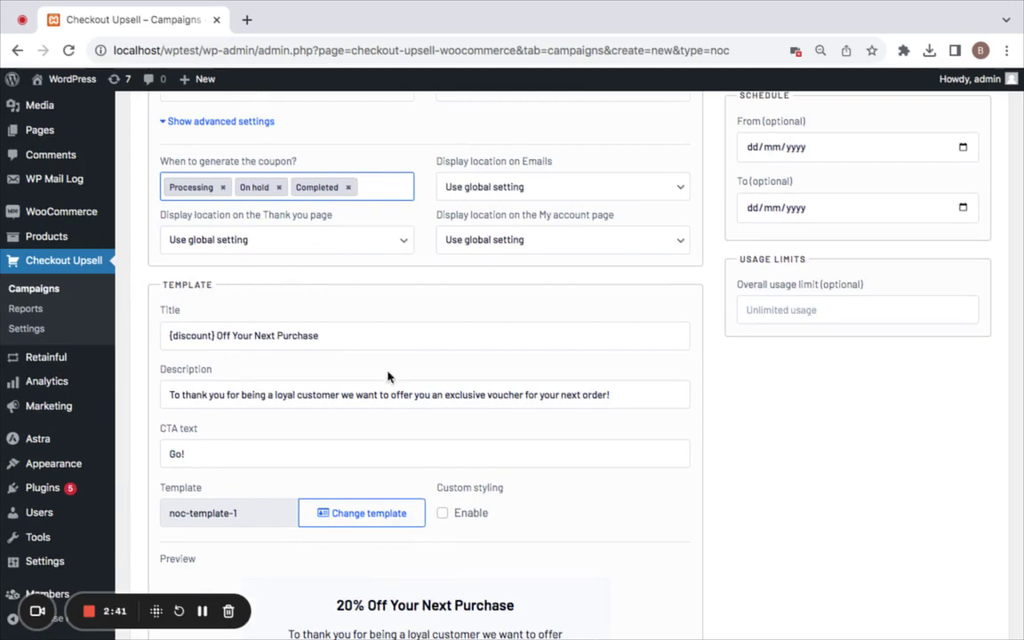
Look over the coupon template title and nearby template fields.
{"action": "left_click", "coordinate": [346, 343]}
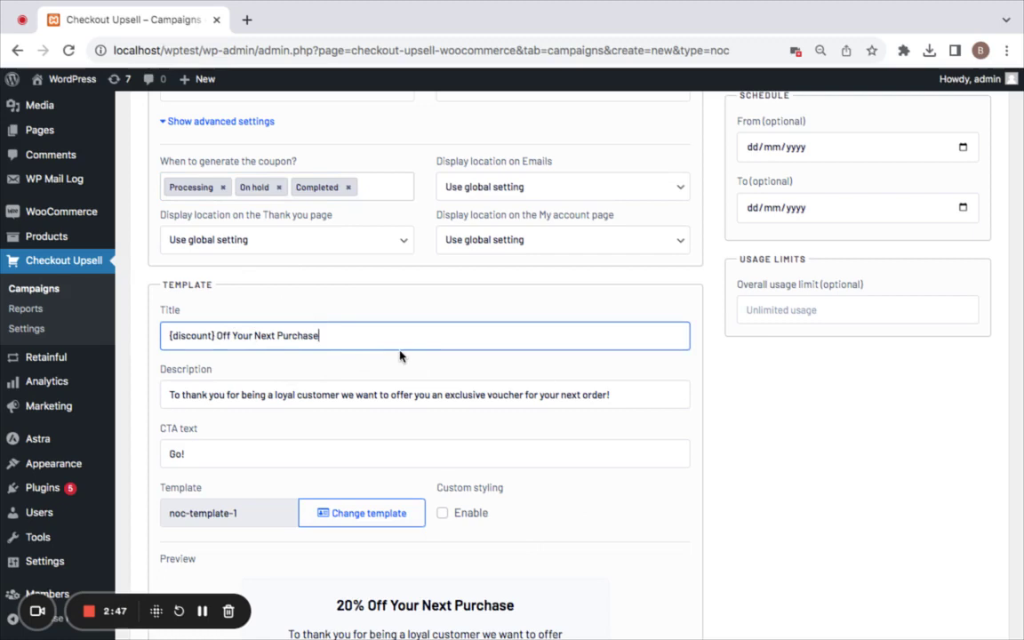
{"action": "left_click", "coordinate": [372, 388]}
{"action": "scroll", "coordinate": [371, 389], "scroll_direction": "down", "scroll_amount": 1}
{"action": "left_click", "coordinate": [292, 418]}
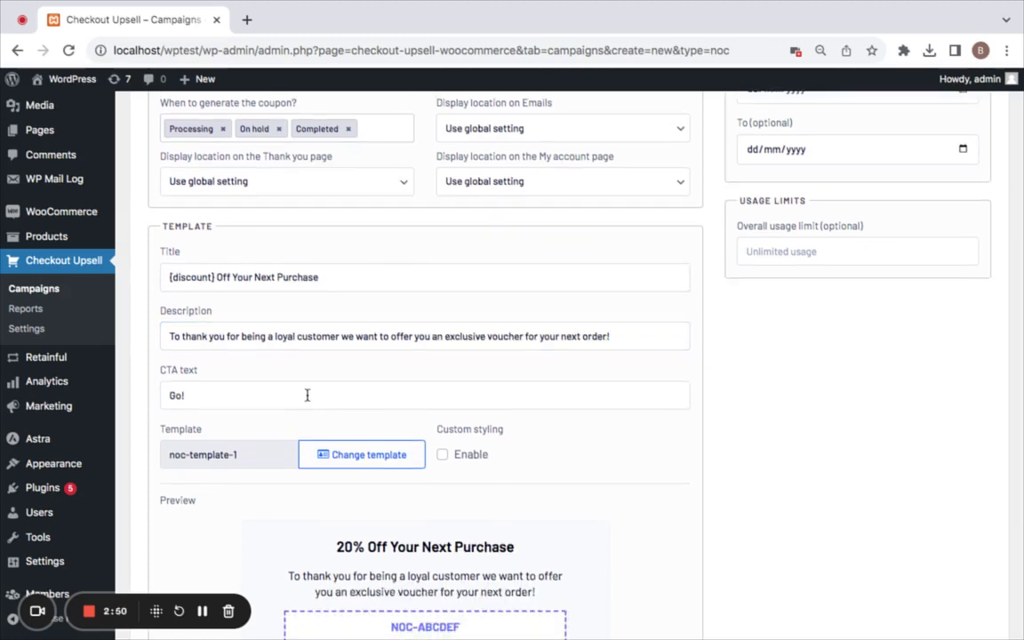
Replace the call-to-action text 'Go!' with 'Claim Now!'.
{"action": "left_click", "coordinate": [307, 395]}
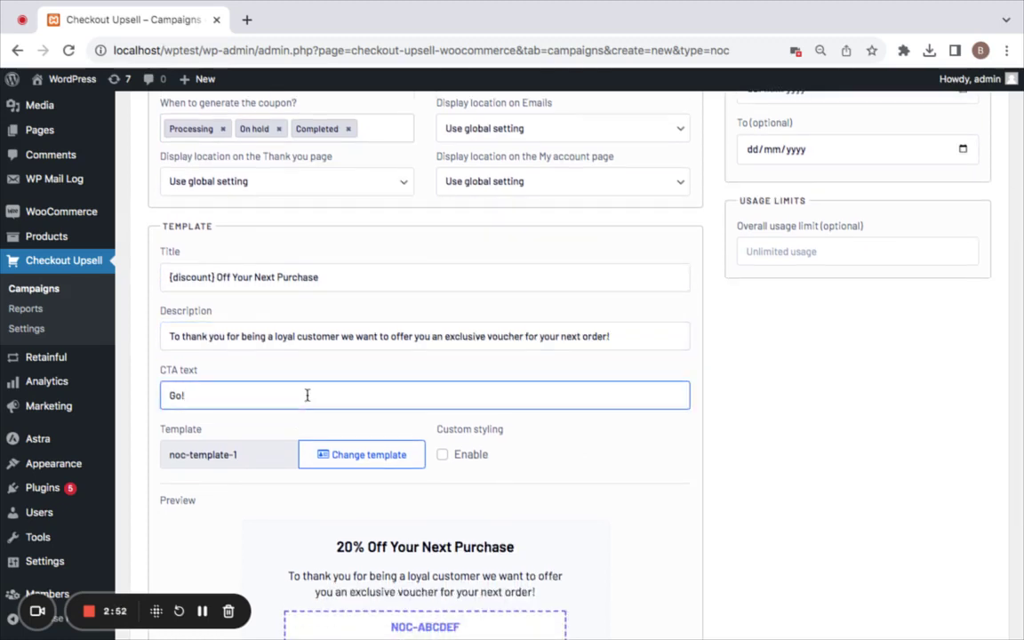
{"action": "key", "text": "BackSpace"}
{"action": "type", "text": "C"}
{"action": "type", "text": "laim BN"}
{"action": "key", "text": "BackSpace"}
{"action": "type", "text": "ow"}
Finish the call-to-action edit and enable custom styling for the coupon template.
{"action": "scroll", "coordinate": [345, 423], "scroll_direction": "down", "scroll_amount": 2}
{"action": "left_click", "coordinate": [373, 281]}
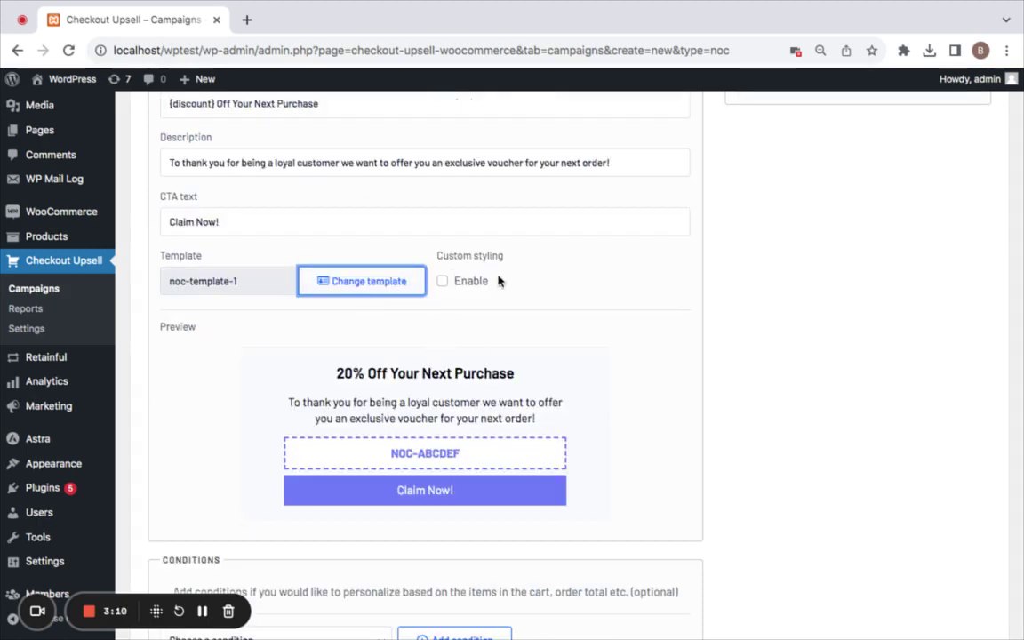
{"action": "left_click", "coordinate": [463, 282]}
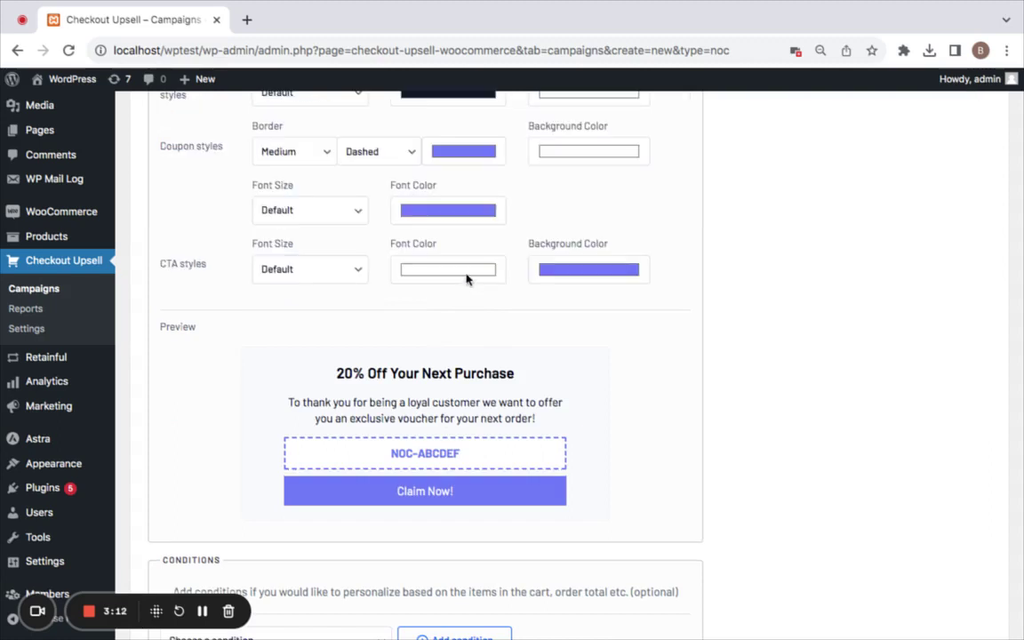
Set the coupon code font colour to a dark green and scroll back to the top.
{"action": "scroll", "coordinate": [467, 275], "scroll_direction": "up", "scroll_amount": 1}
{"action": "left_click", "coordinate": [477, 318]}
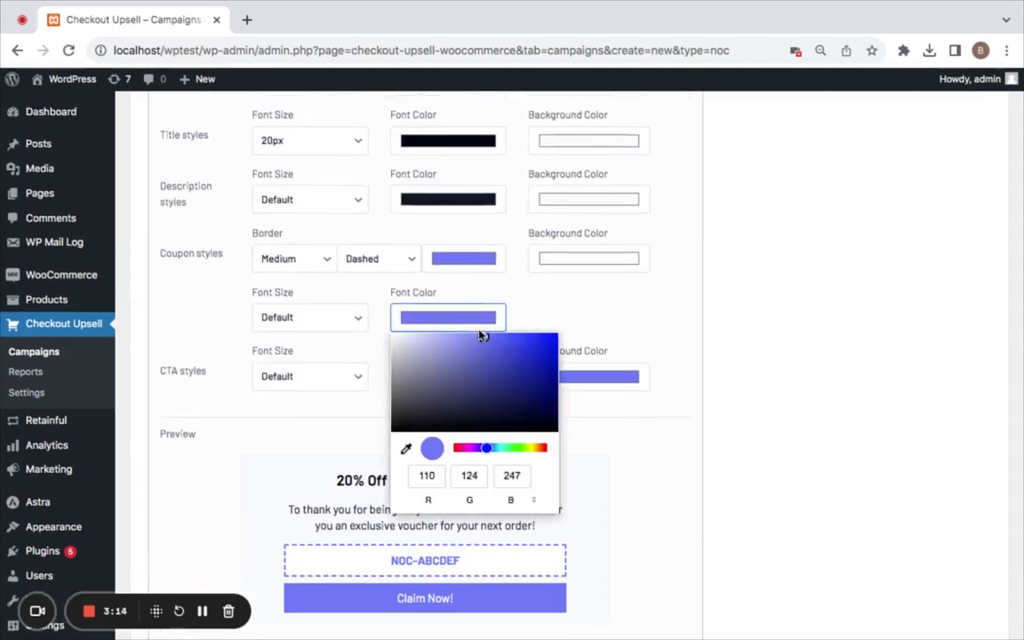
{"action": "left_click", "coordinate": [512, 448]}
{"action": "left_click", "coordinate": [491, 360]}
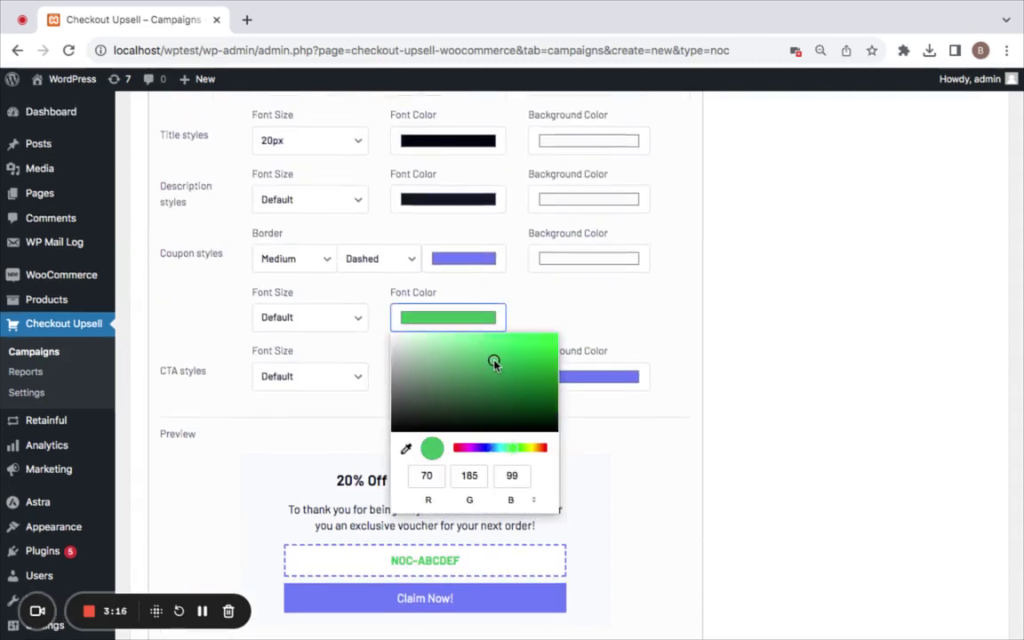
{"action": "left_click", "coordinate": [644, 482]}
{"action": "scroll", "coordinate": [643, 482], "scroll_direction": "down", "scroll_amount": 3}
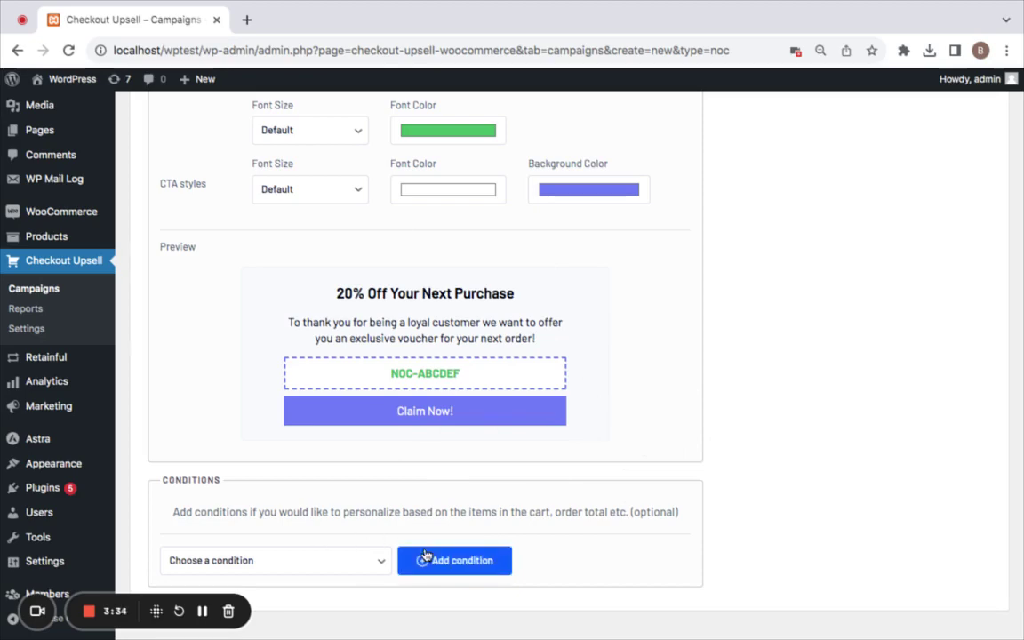
{"action": "scroll", "coordinate": [445, 435], "scroll_direction": "up", "scroll_amount": 10}
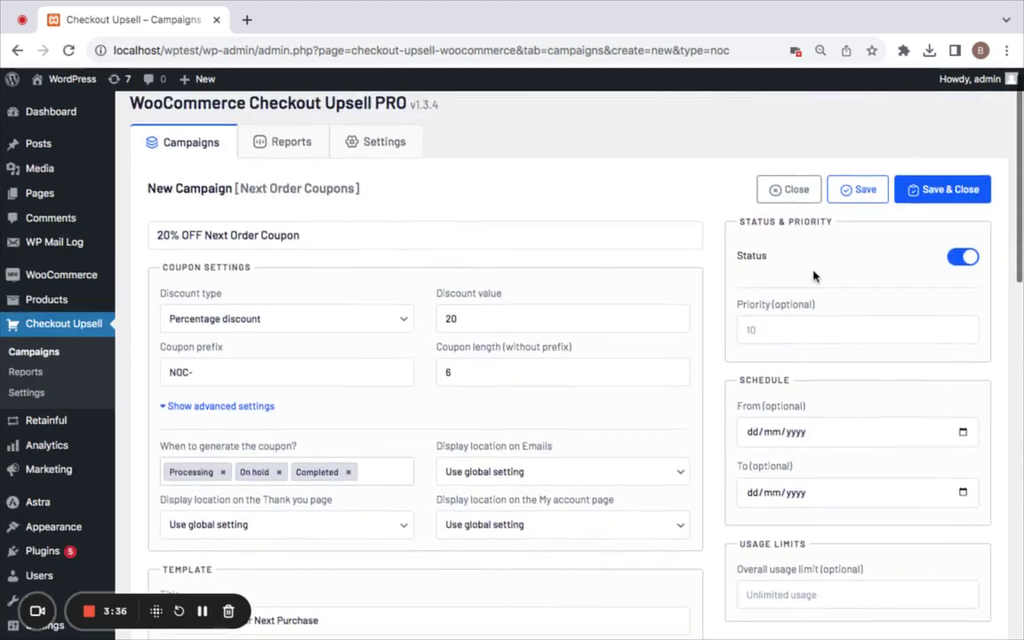
Save and close the campaign, then view the storefront shop in a new tab.
{"action": "left_click", "coordinate": [924, 197]}
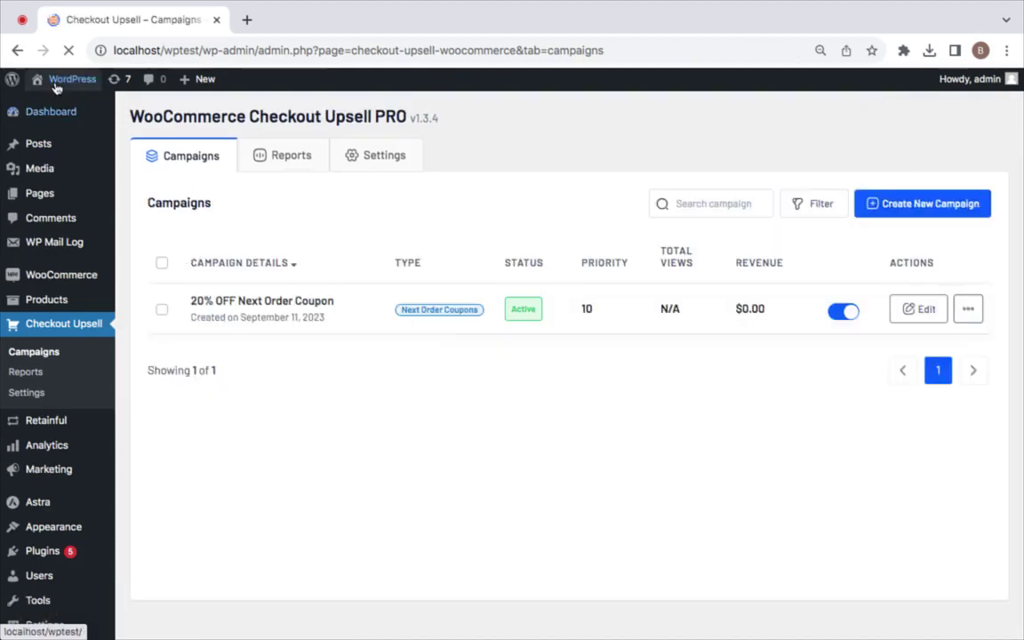
{"action": "right_click", "coordinate": [55, 80]}
{"action": "left_click", "coordinate": [89, 89]}
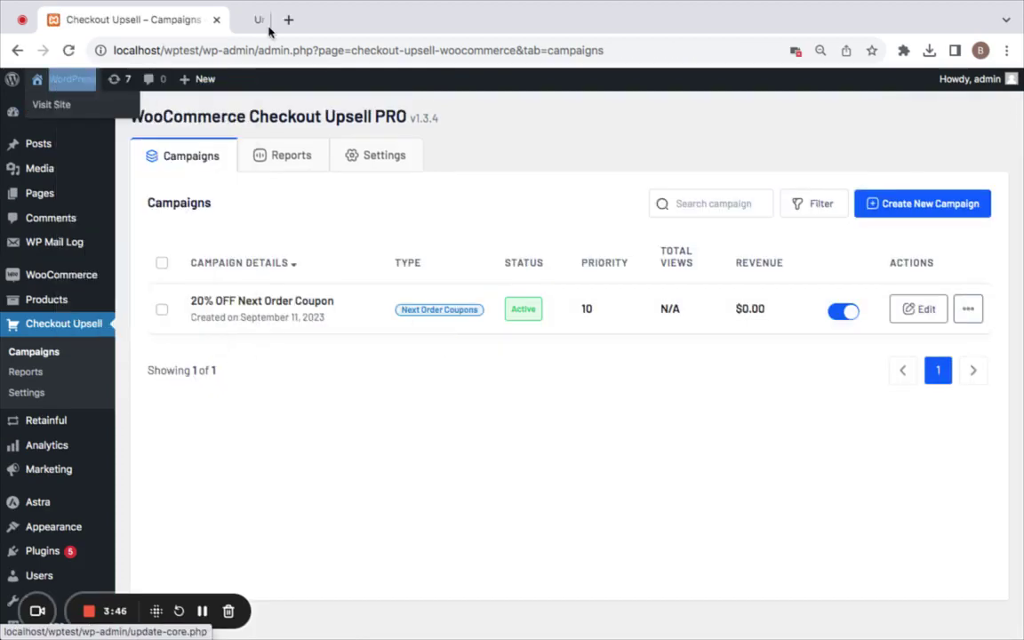
{"action": "left_click", "coordinate": [270, 22]}
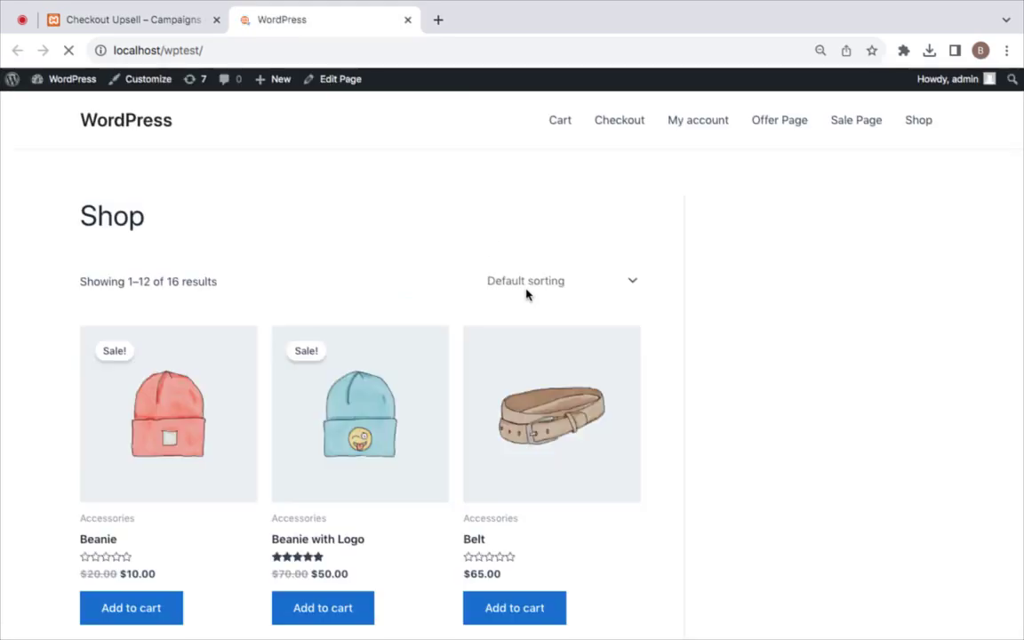
Add the Belt and the Beanie to the cart.
{"action": "scroll", "coordinate": [525, 293], "scroll_direction": "down", "scroll_amount": 3}
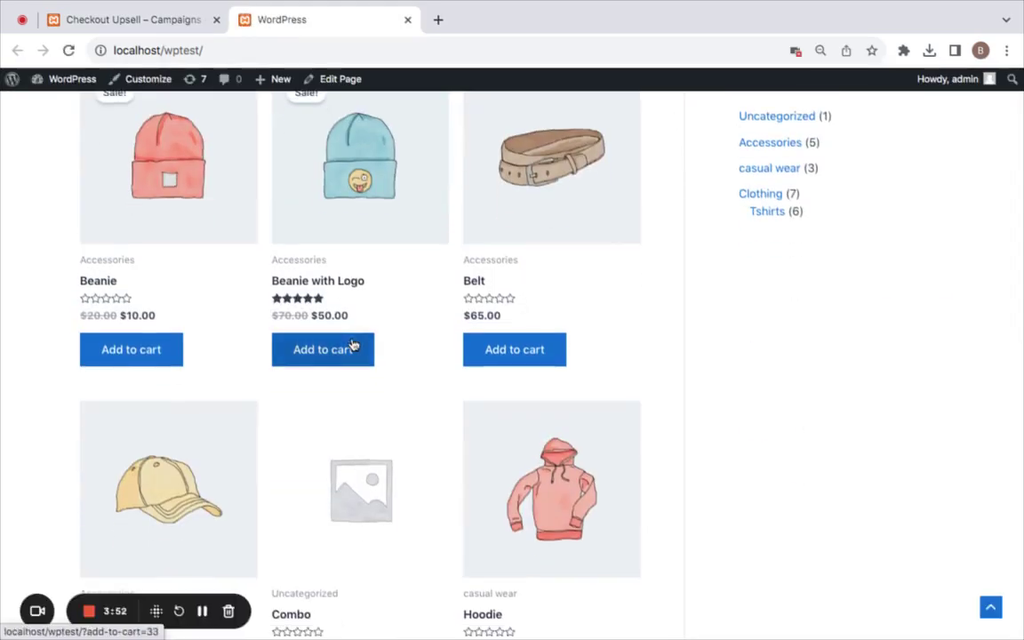
{"action": "left_click", "coordinate": [479, 357]}
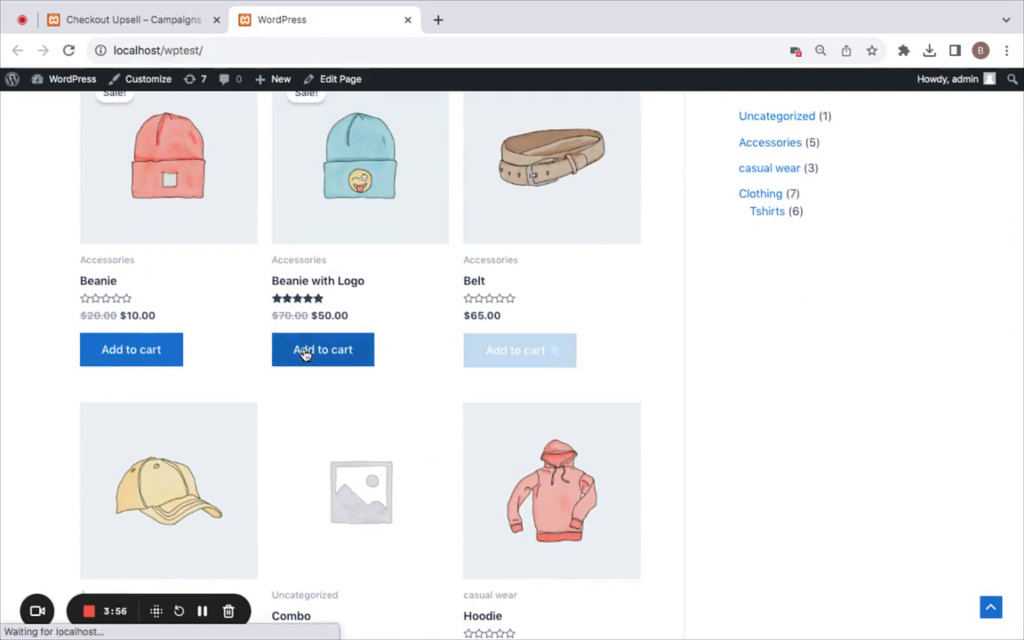
{"action": "left_click", "coordinate": [175, 350]}
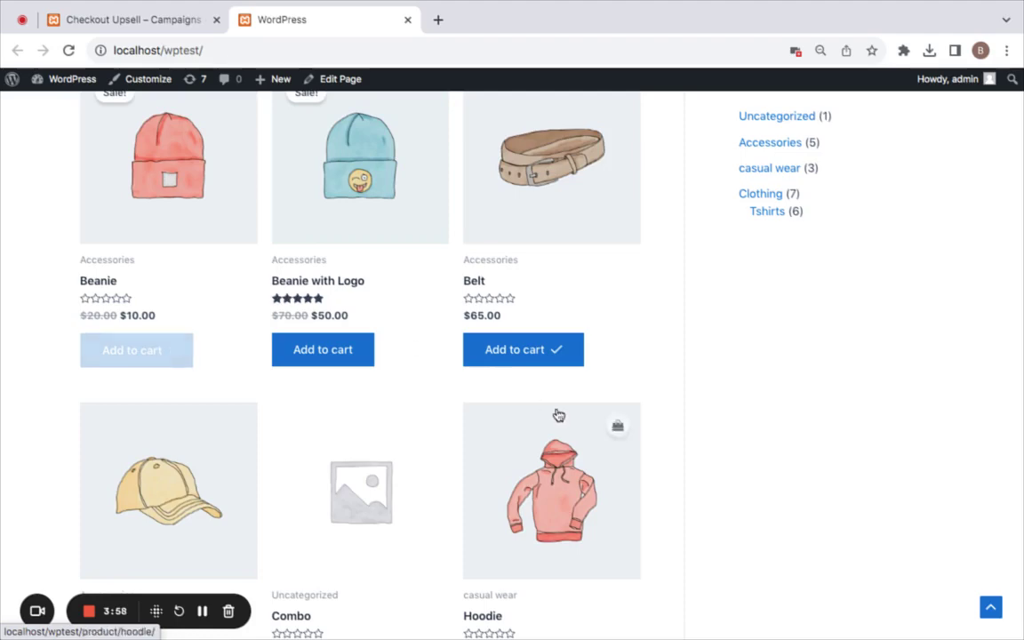
{"action": "scroll", "coordinate": [556, 414], "scroll_direction": "up", "scroll_amount": 3}
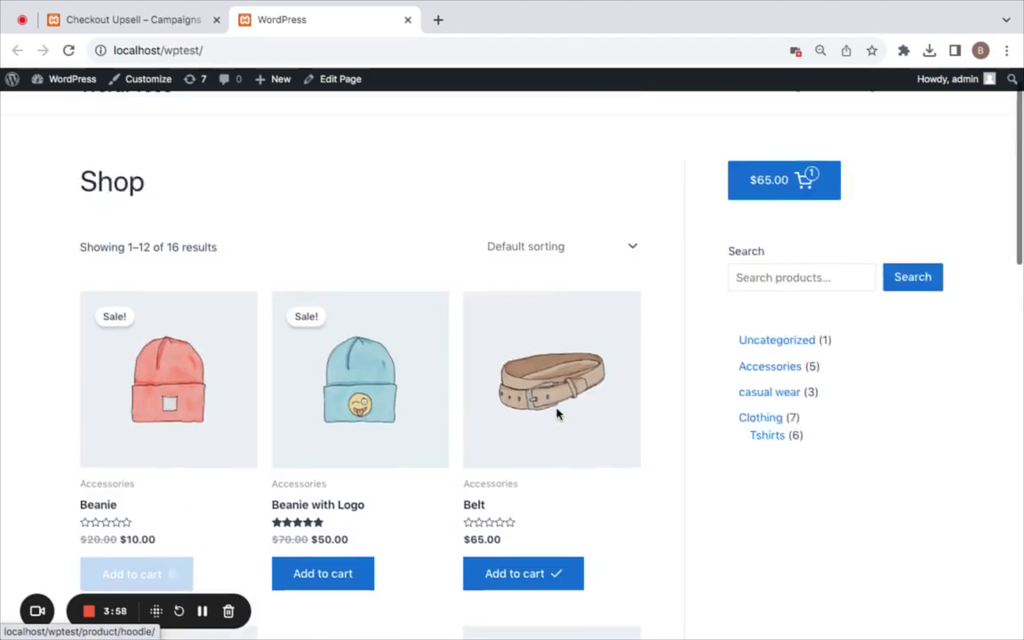
Go from the cart widget to checkout and place the $77.00 order.
{"action": "left_click", "coordinate": [768, 193]}
{"action": "left_click", "coordinate": [904, 581]}
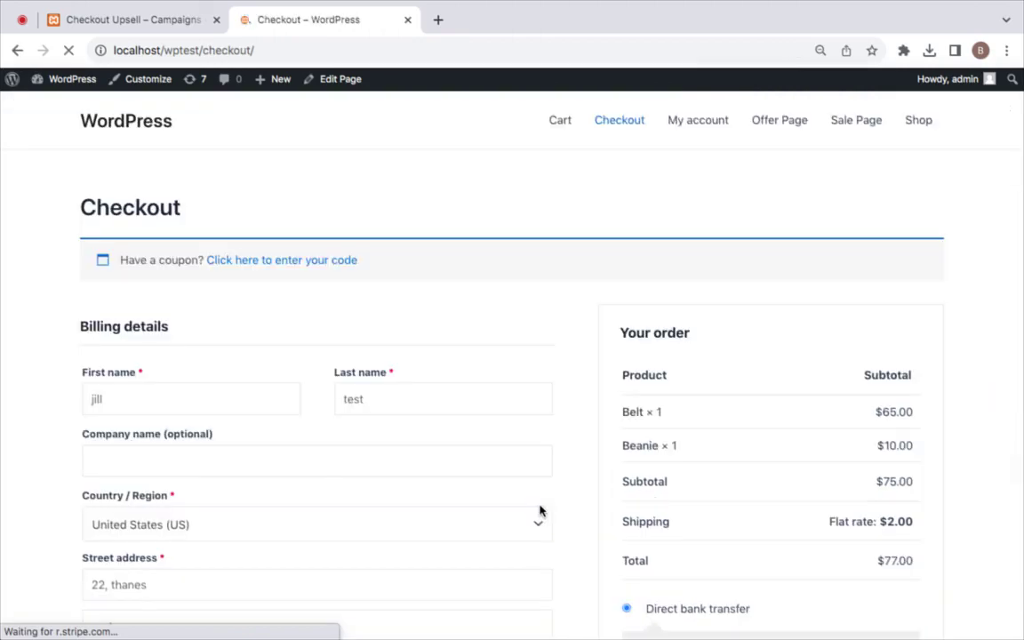
{"action": "scroll", "coordinate": [540, 510], "scroll_direction": "down", "scroll_amount": 3}
{"action": "scroll", "coordinate": [539, 510], "scroll_direction": "down", "scroll_amount": 3}
{"action": "left_click", "coordinate": [770, 357]}
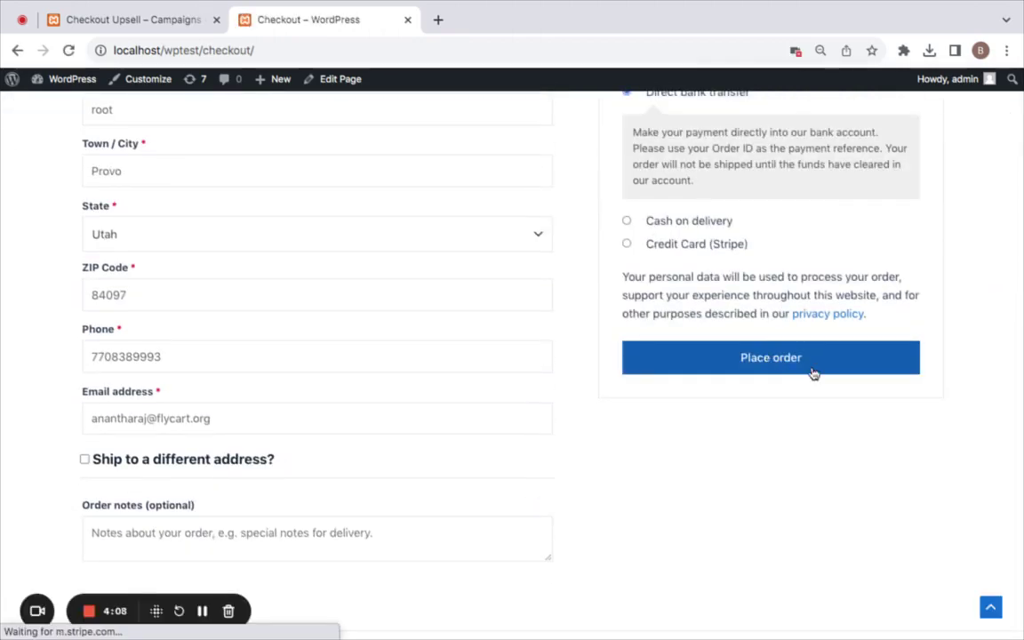
{"action": "left_click", "coordinate": [748, 359]}
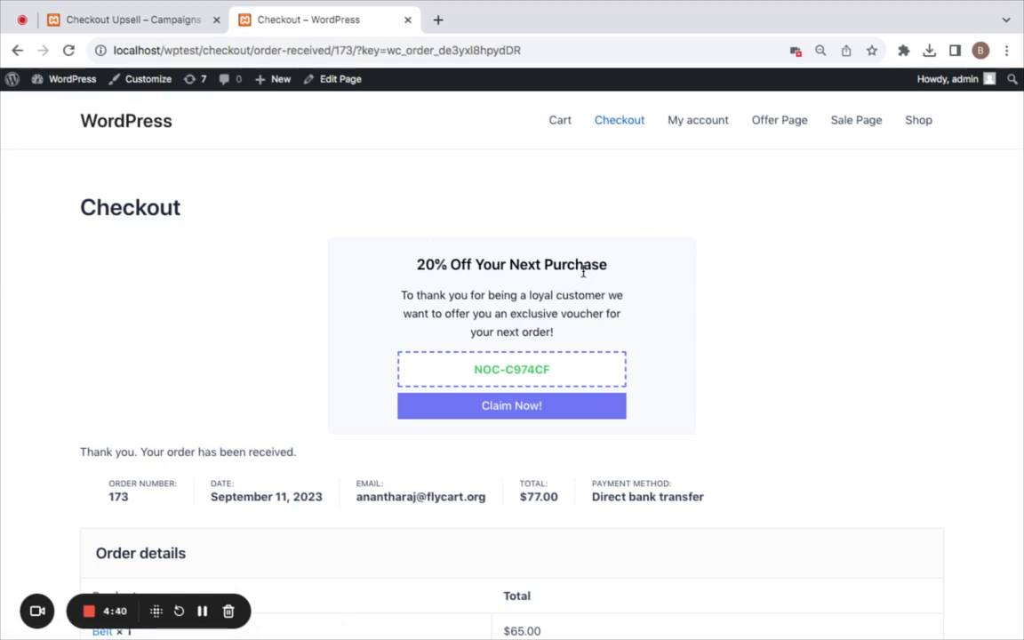
{"action": "left_click", "coordinate": [524, 407]}
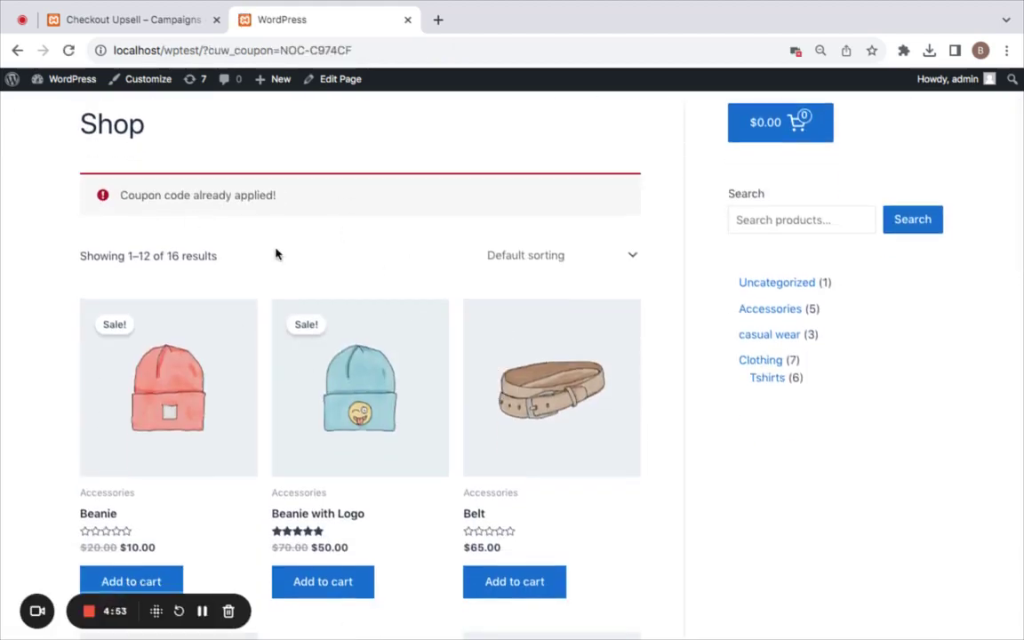
{"action": "scroll", "coordinate": [581, 391], "scroll_direction": "down", "scroll_amount": 2}
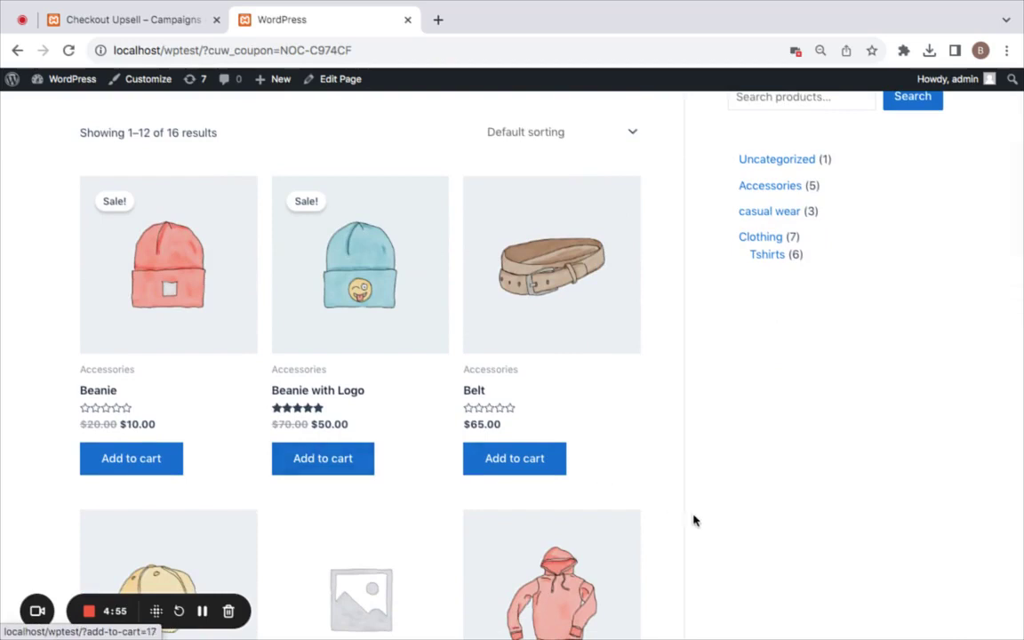